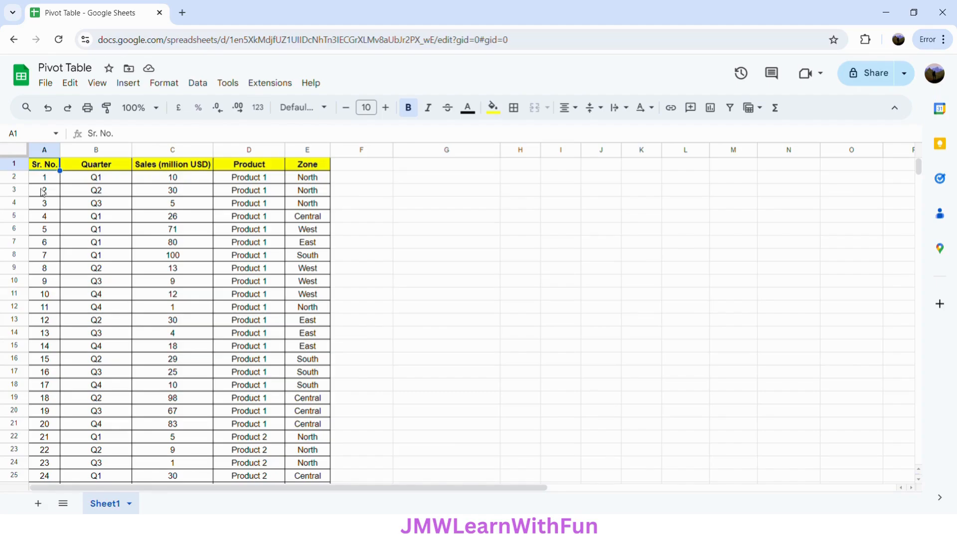
# Examine the source data's serial number formula and its Quarter, Sales (million USD), Product and Zone columns down through the rows.
pyautogui.click(44, 176)
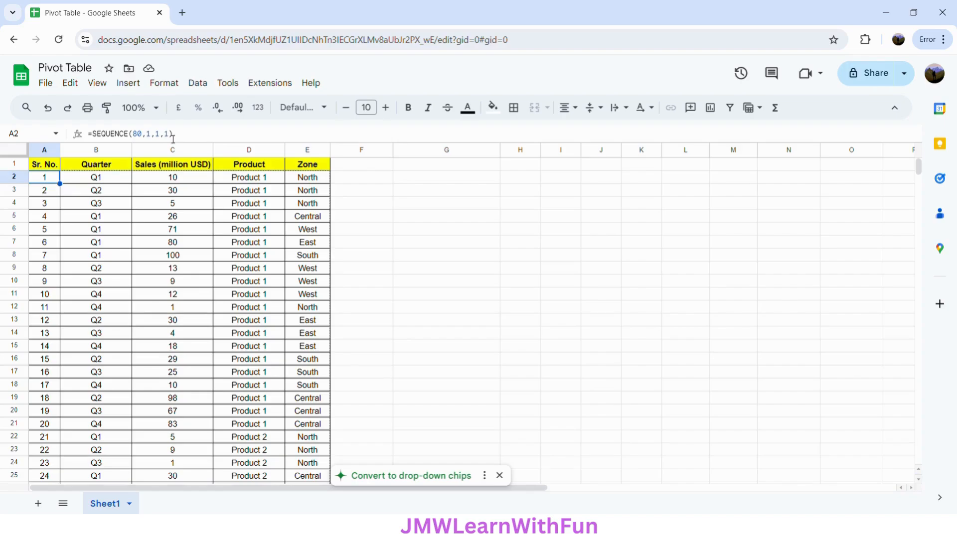
pyautogui.click(106, 167)
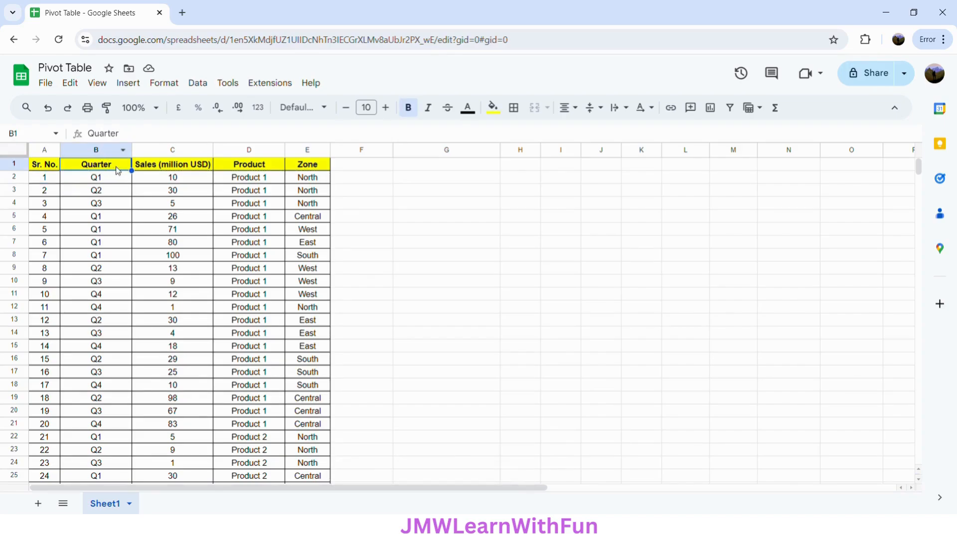
pyautogui.click(110, 184)
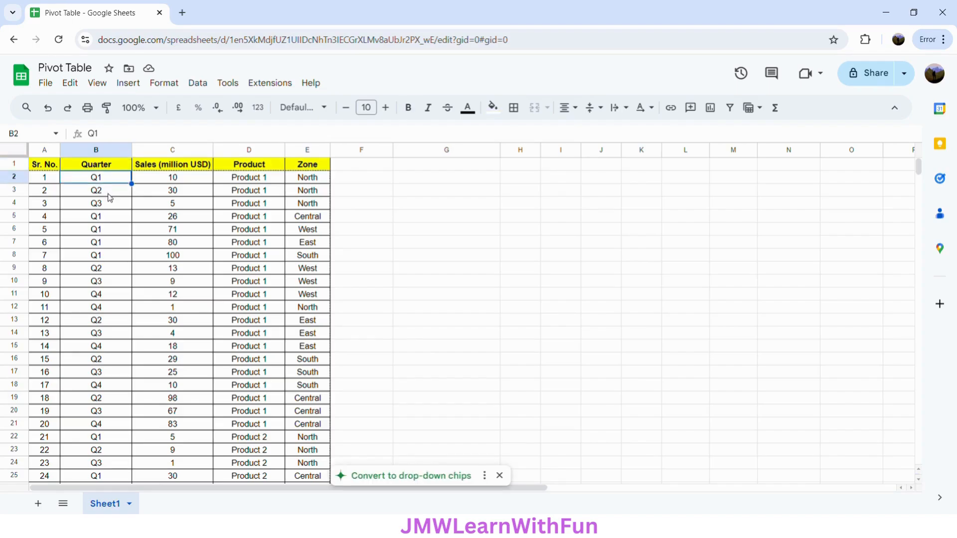
pyautogui.click(103, 297)
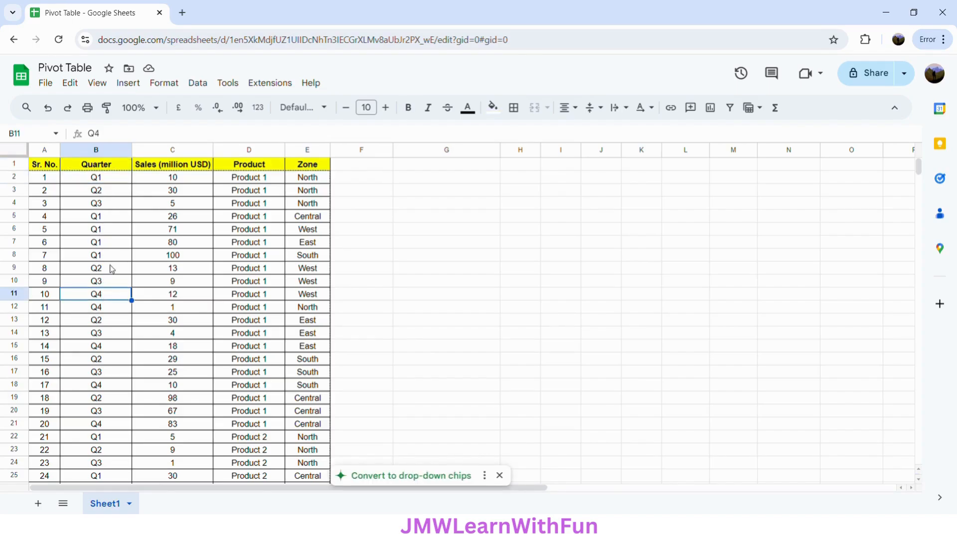
pyautogui.click(161, 168)
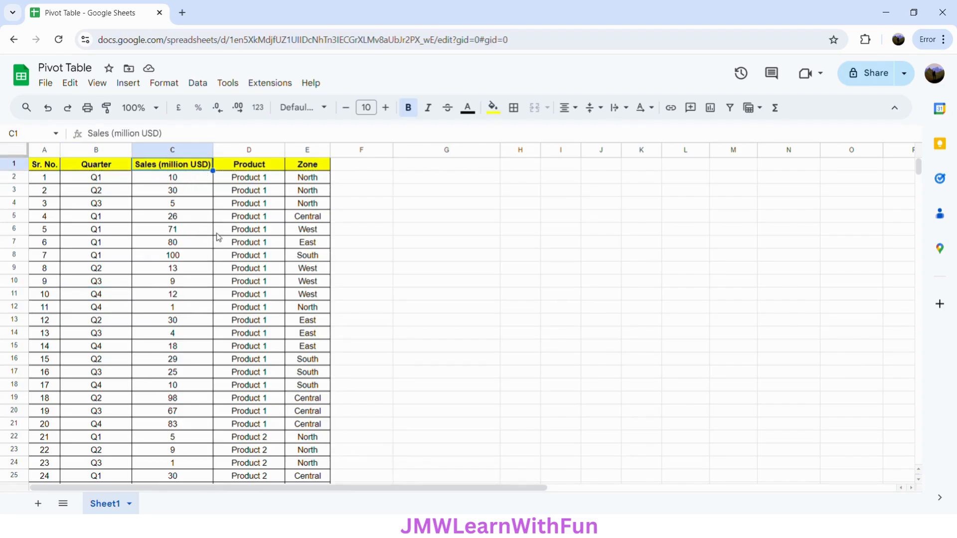
pyautogui.click(257, 167)
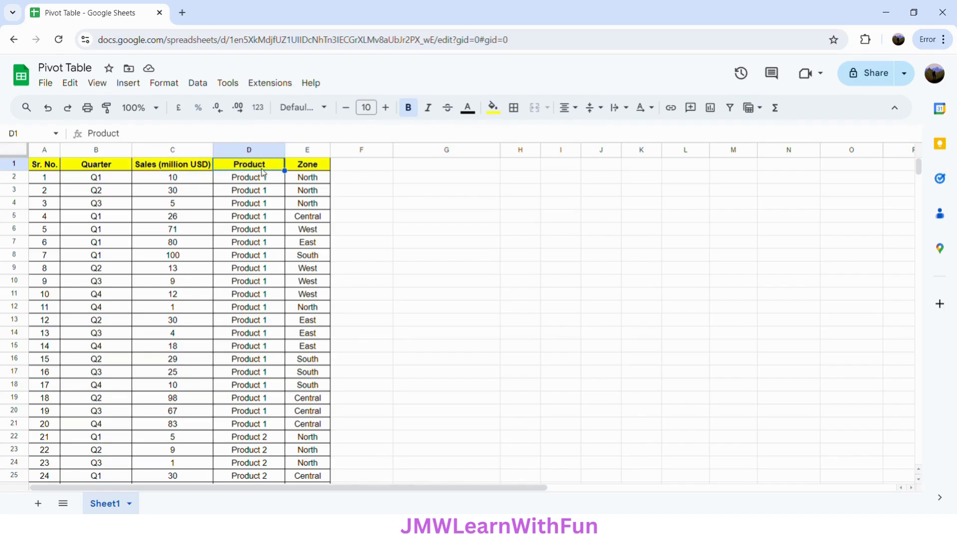
pyautogui.scroll(-3, 255, 310)
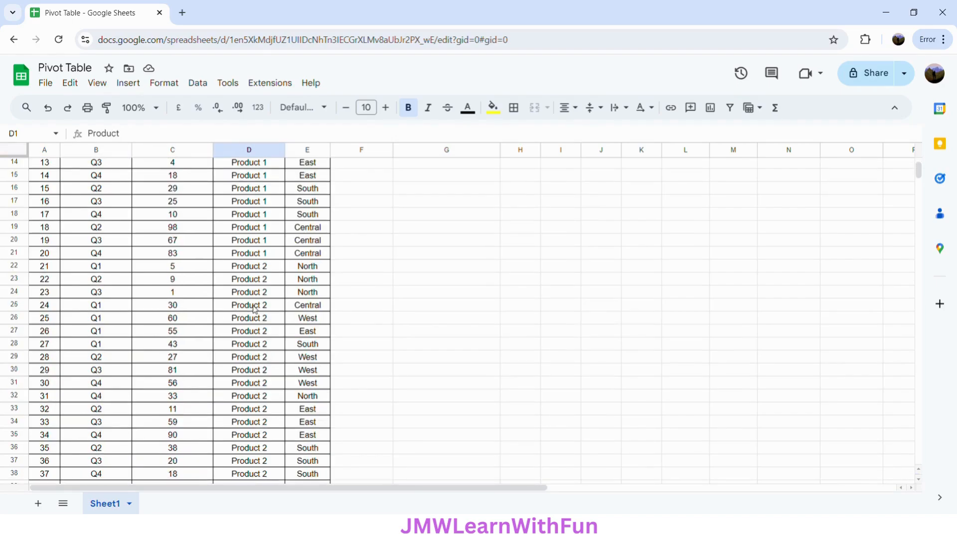
pyautogui.scroll(-9, 268, 432)
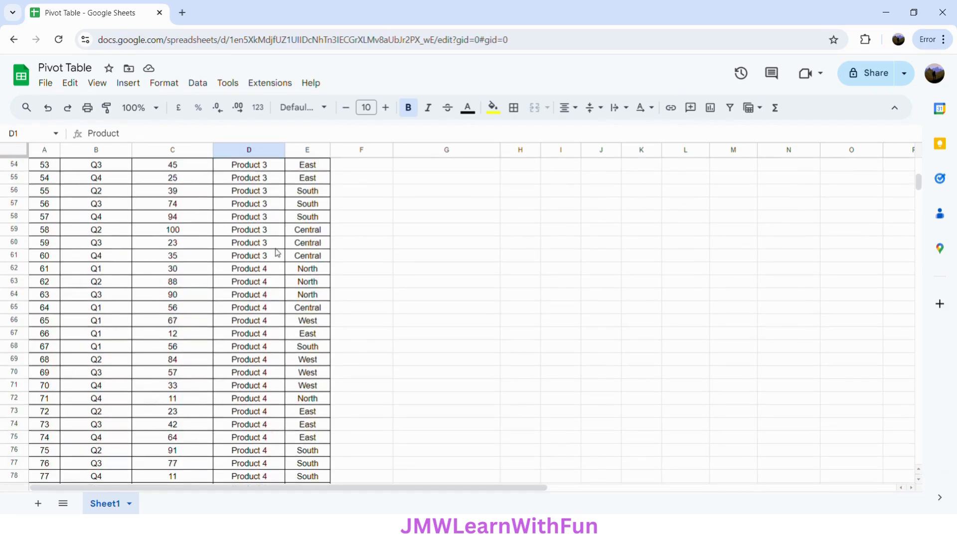
pyautogui.scroll(12, 269, 285)
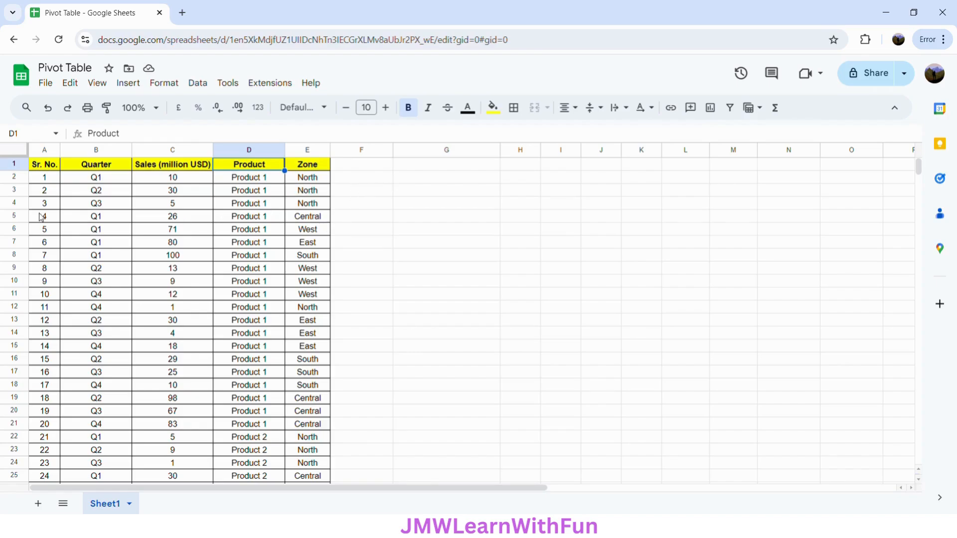
# Create a pivot table from the data range Sheet1!A1:E81, placed in the existing sheet at Sheet1!G1.
pyautogui.click(45, 167)
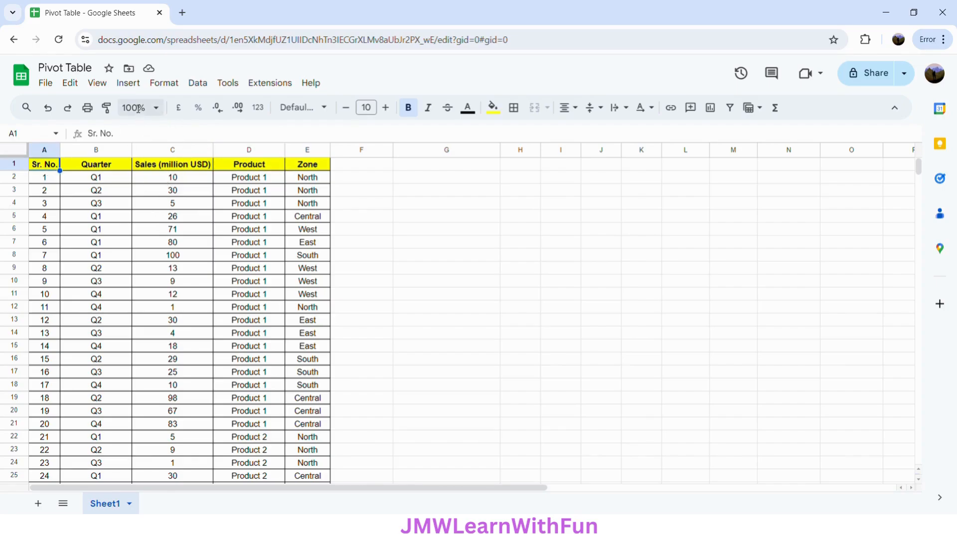
pyautogui.click(129, 86)
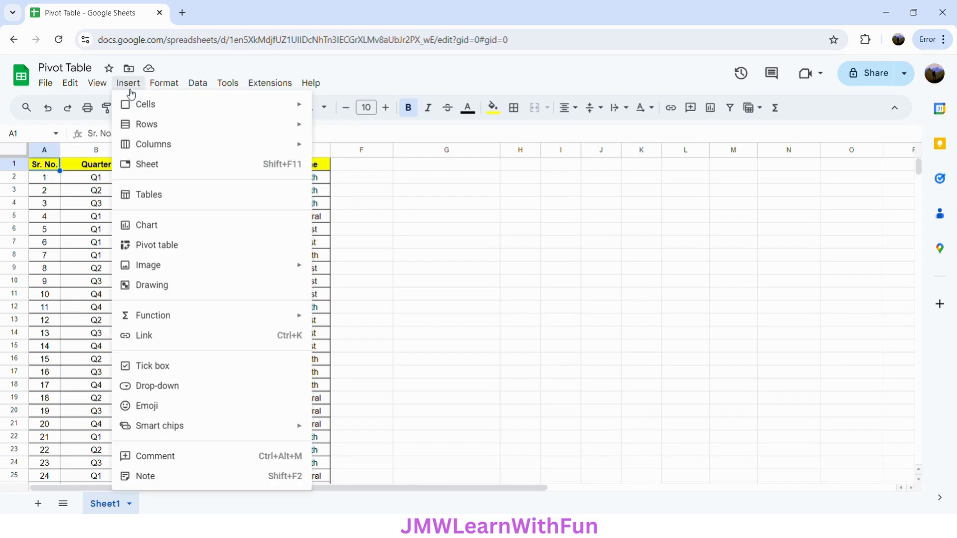
pyautogui.click(167, 252)
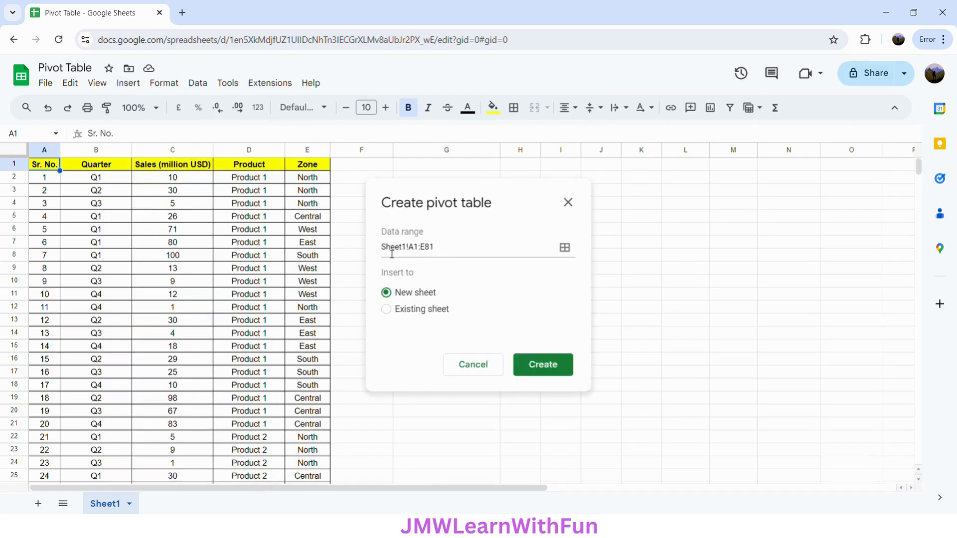
pyautogui.moveTo(392, 254); pyautogui.dragTo(446, 254)
pyautogui.click(446, 254)
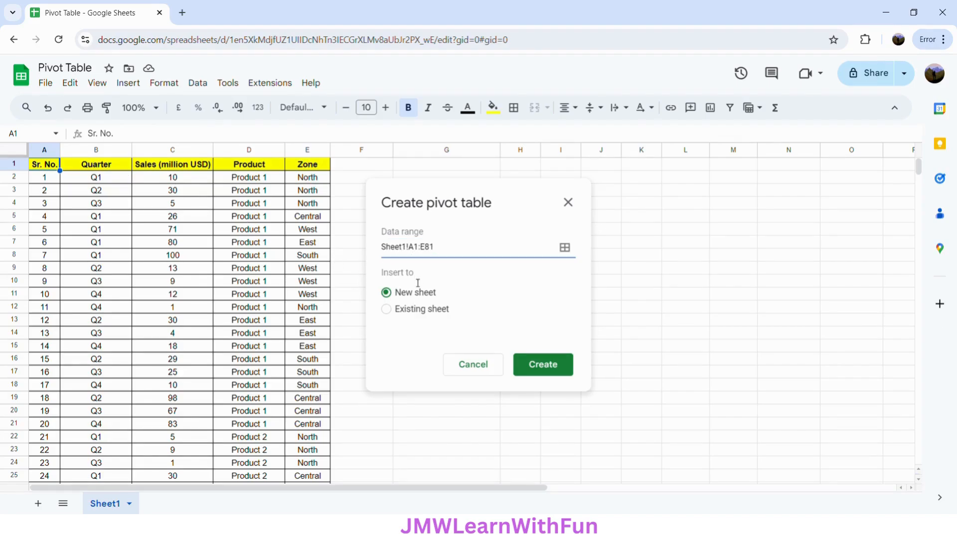
pyautogui.click(388, 311)
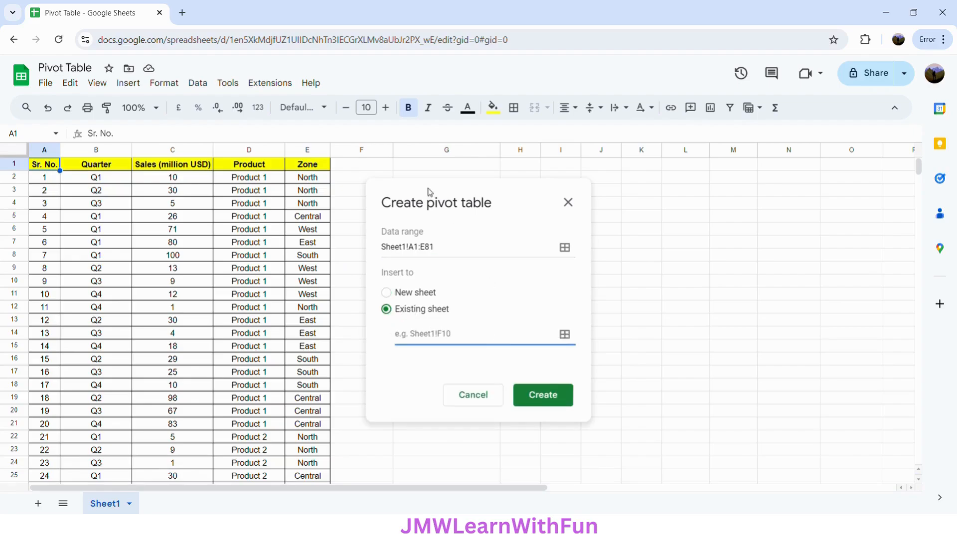
pyautogui.click(417, 168)
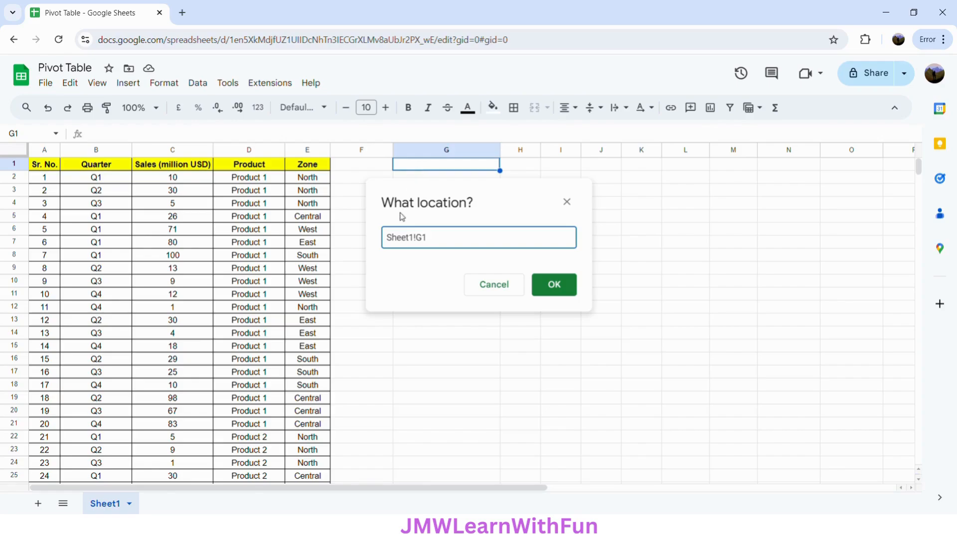
pyautogui.click(557, 286)
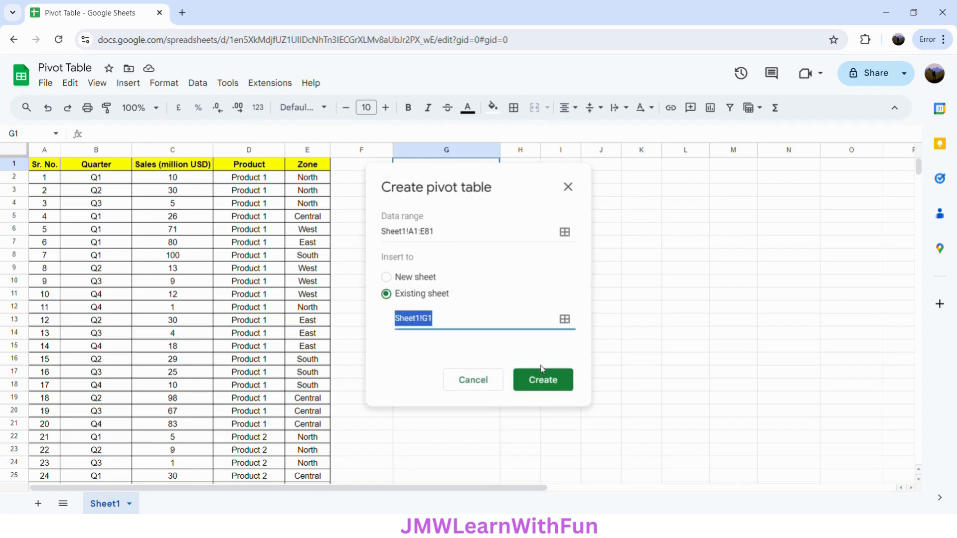
pyautogui.click(547, 381)
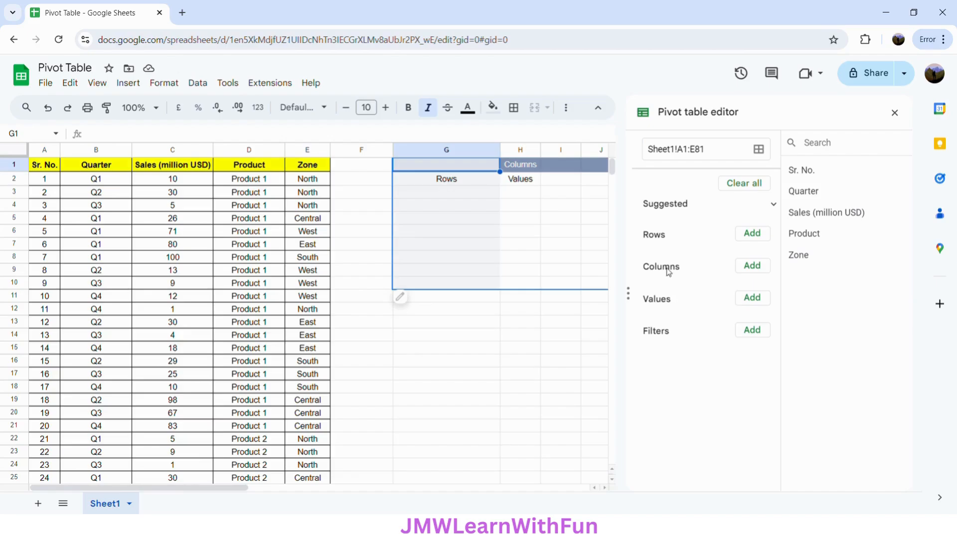
# Add Quarter as a row field of the pivot table.
pyautogui.click(751, 234)
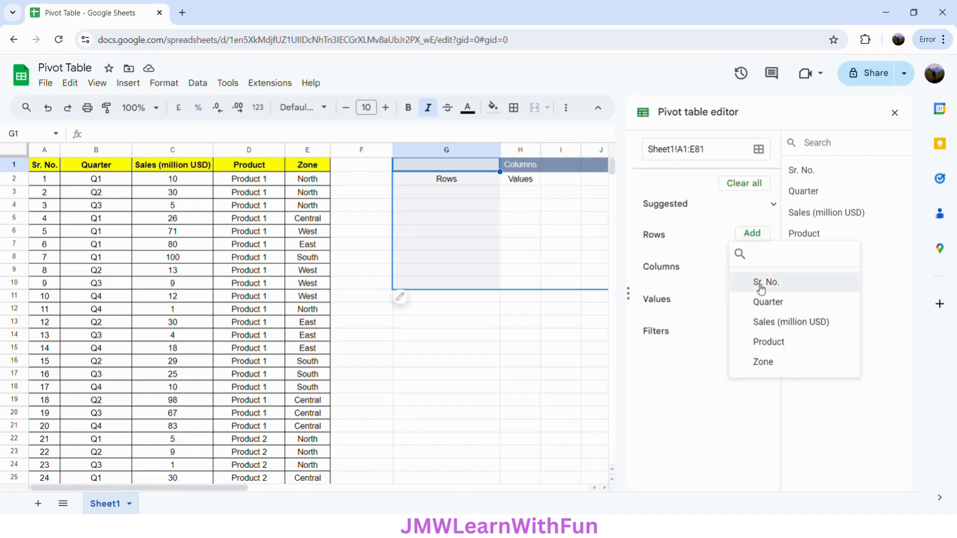
pyautogui.click(773, 301)
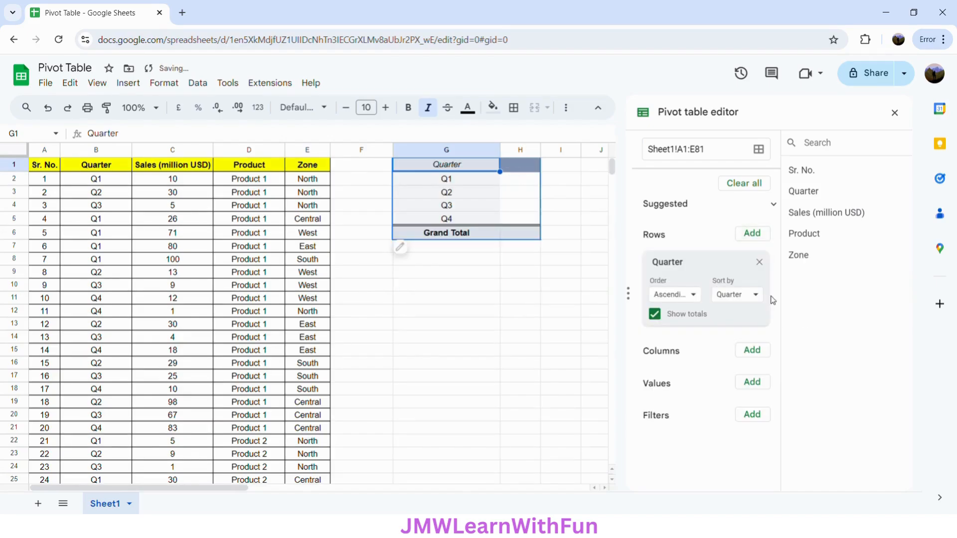
# Try descending order for the pivot table's Quarter rows and return them to ascending order.
pyautogui.click(685, 294)
pyautogui.click(685, 316)
pyautogui.click(688, 298)
pyautogui.click(690, 338)
pyautogui.click(690, 296)
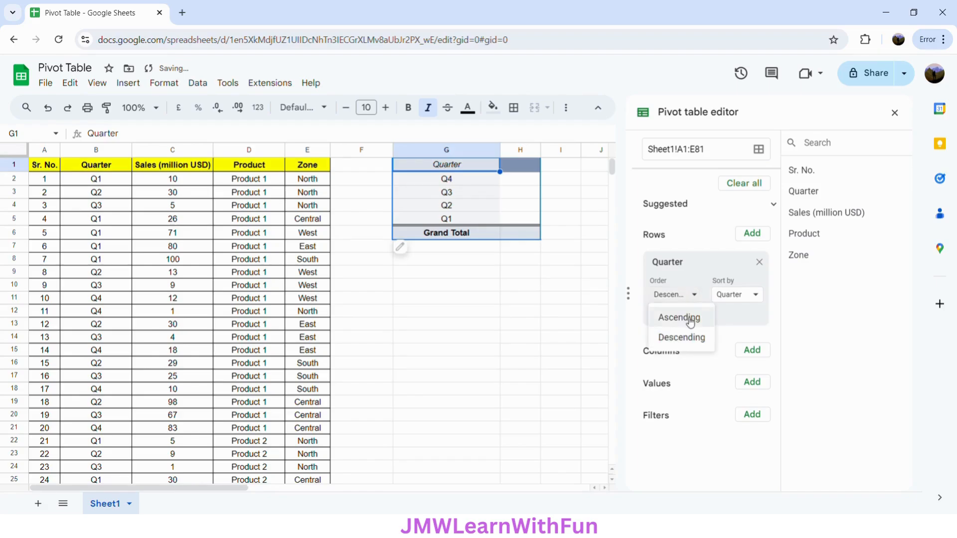
pyautogui.click(690, 318)
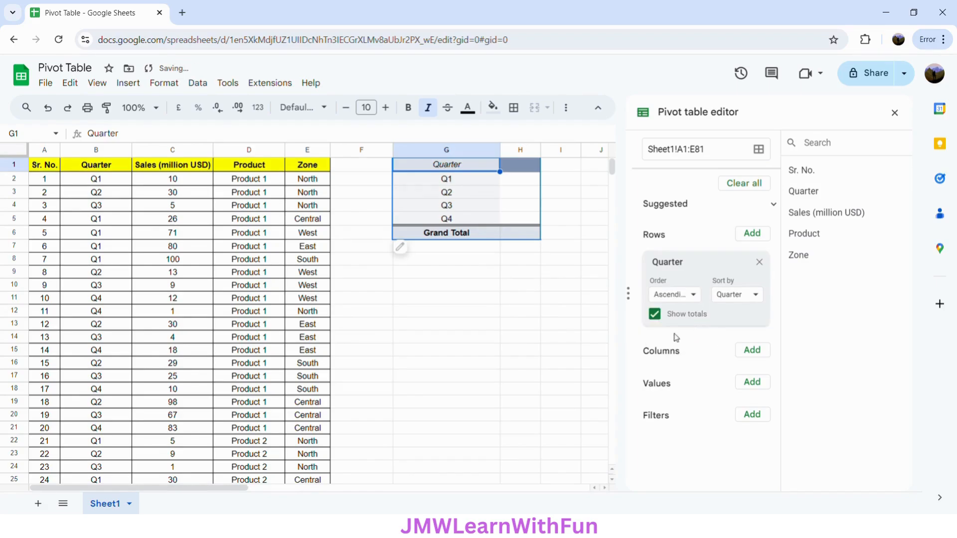
# Add Zone as the pivot table's column field and Sales (million USD) as its value field, and close the editor.
pyautogui.click(754, 351)
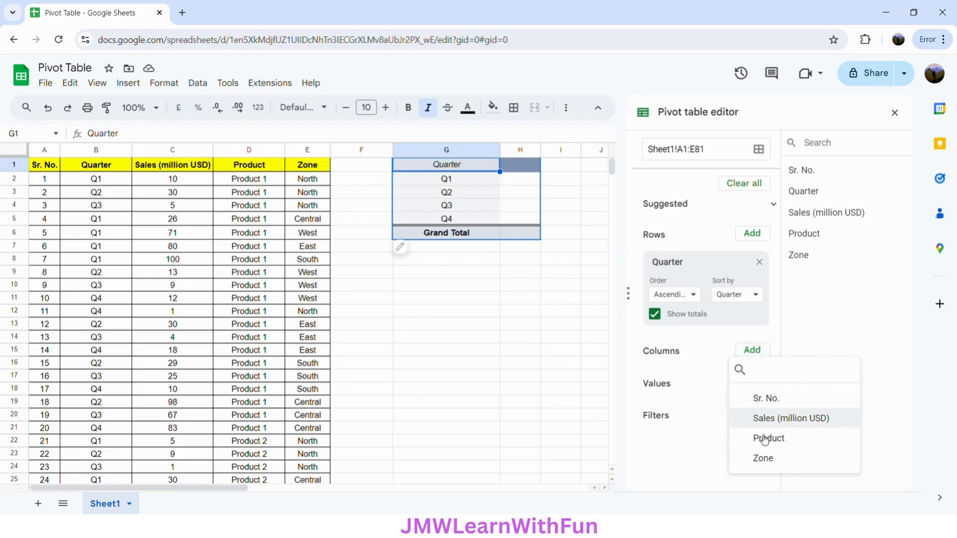
pyautogui.click(764, 459)
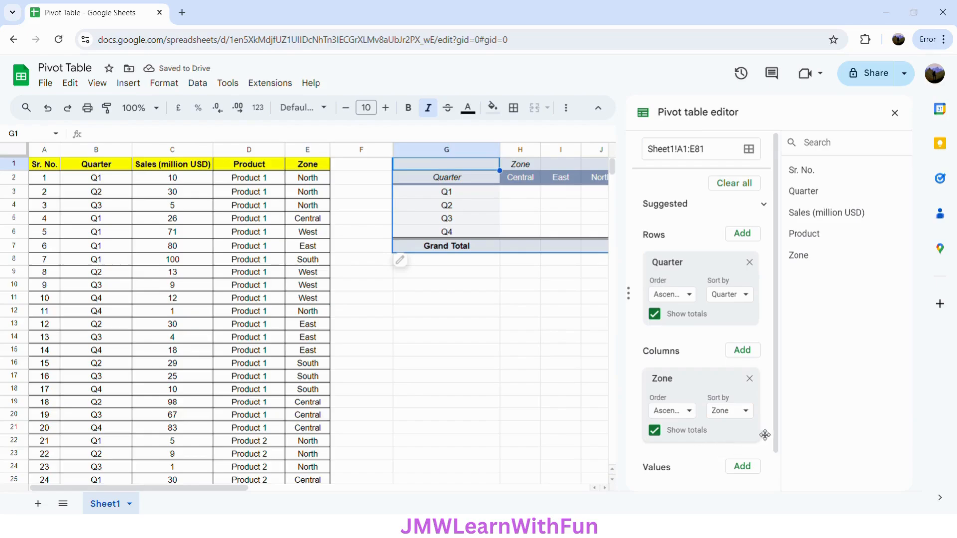
pyautogui.scroll(-1, 778, 432)
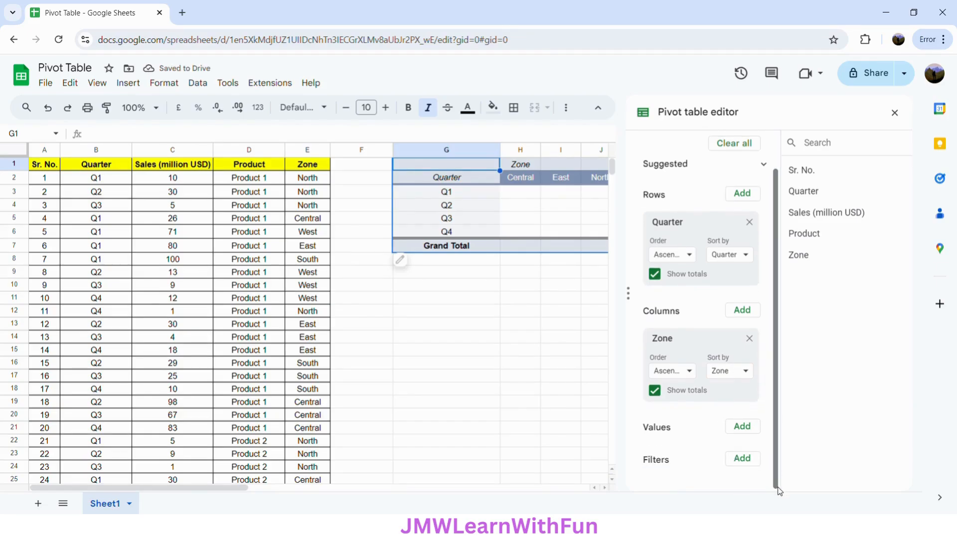
pyautogui.click(739, 428)
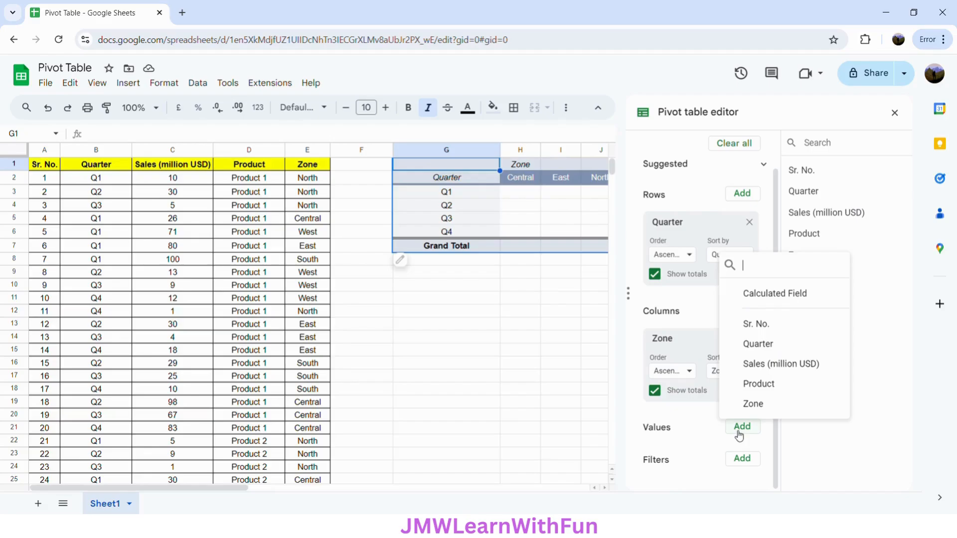
pyautogui.click(764, 368)
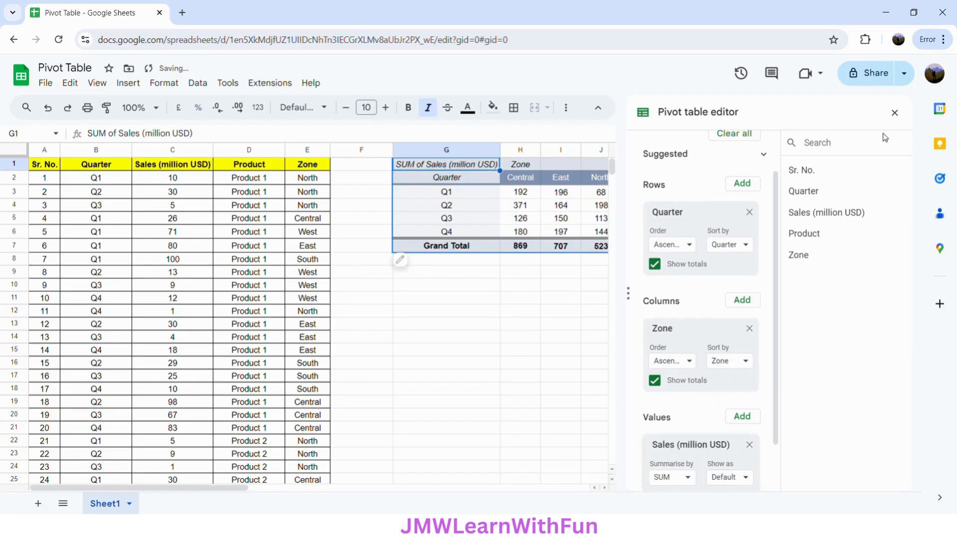
pyautogui.click(896, 114)
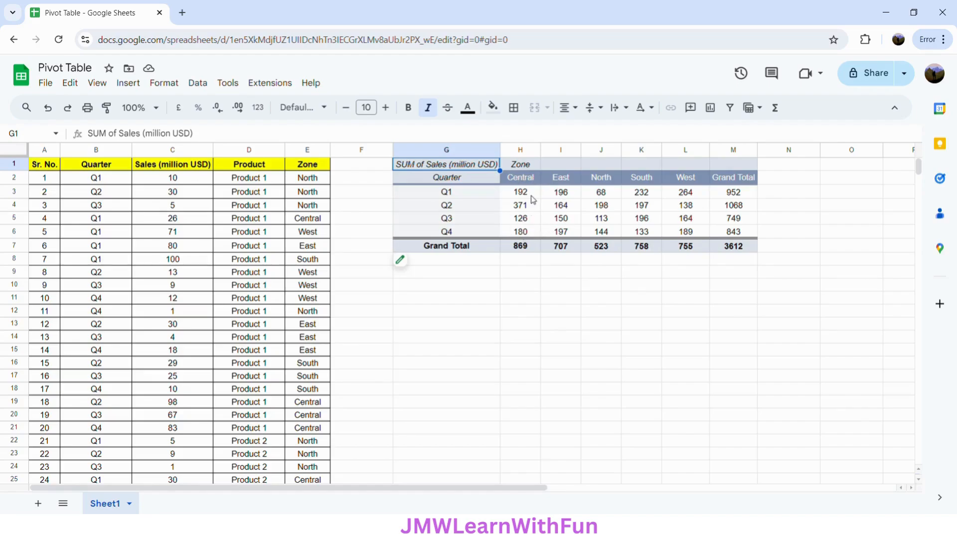
# Reopen the pivot table for editing, add Product as a second row field under Quarter, and close the editor.
pyautogui.click(447, 194)
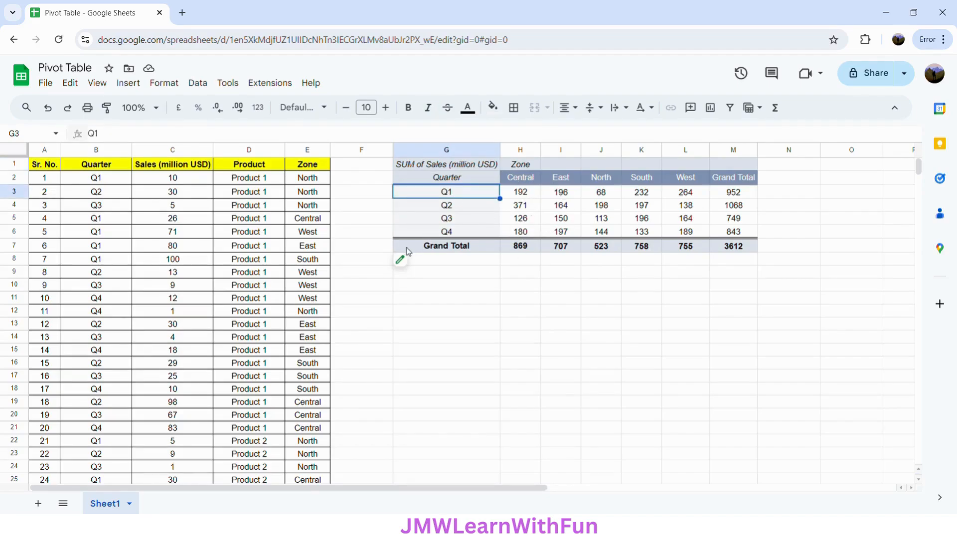
pyautogui.click(410, 268)
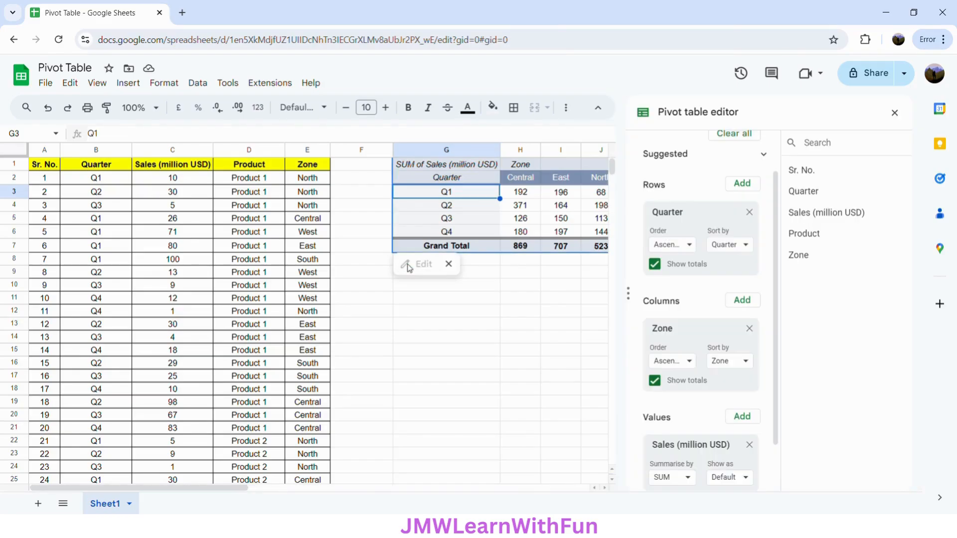
pyautogui.scroll(-2, 773, 367)
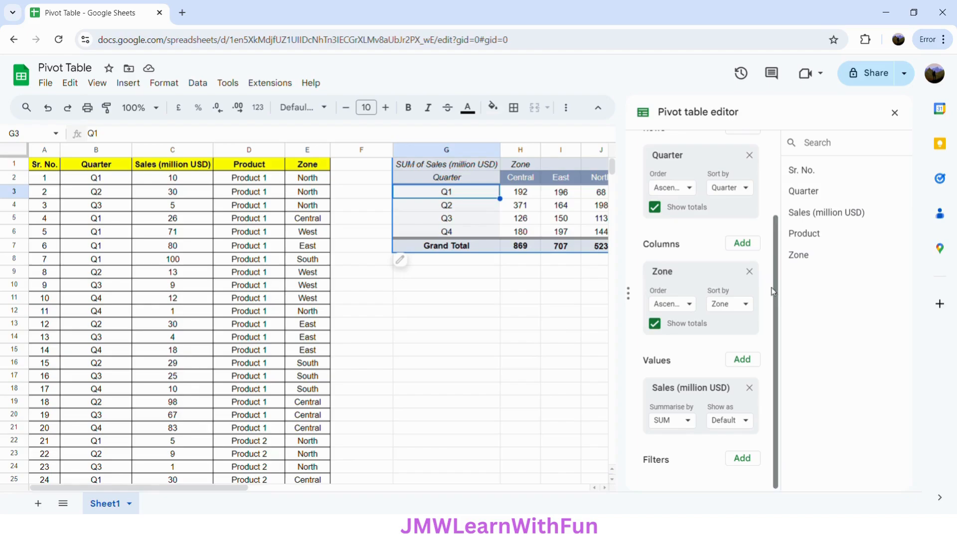
pyautogui.scroll(2, 776, 245)
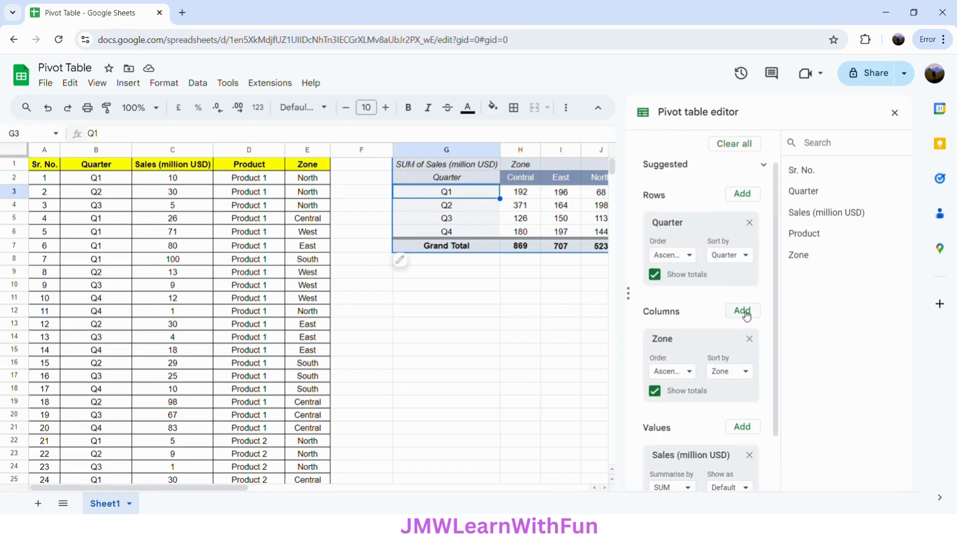
pyautogui.click(757, 201)
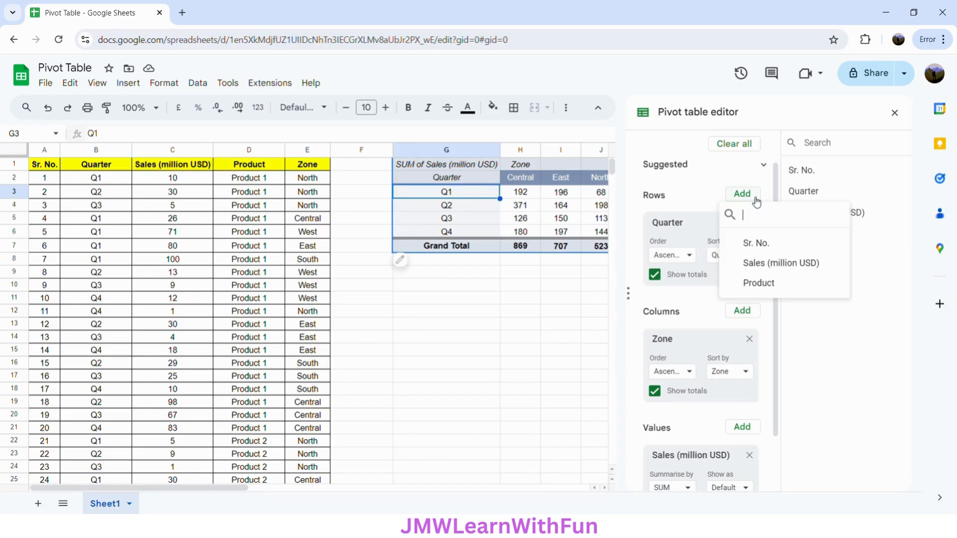
pyautogui.click(765, 284)
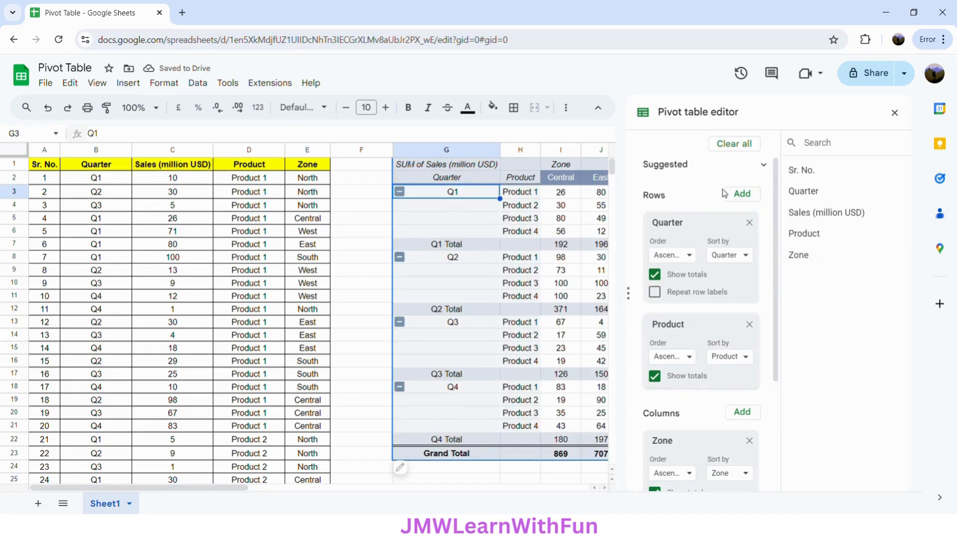
pyautogui.click(896, 115)
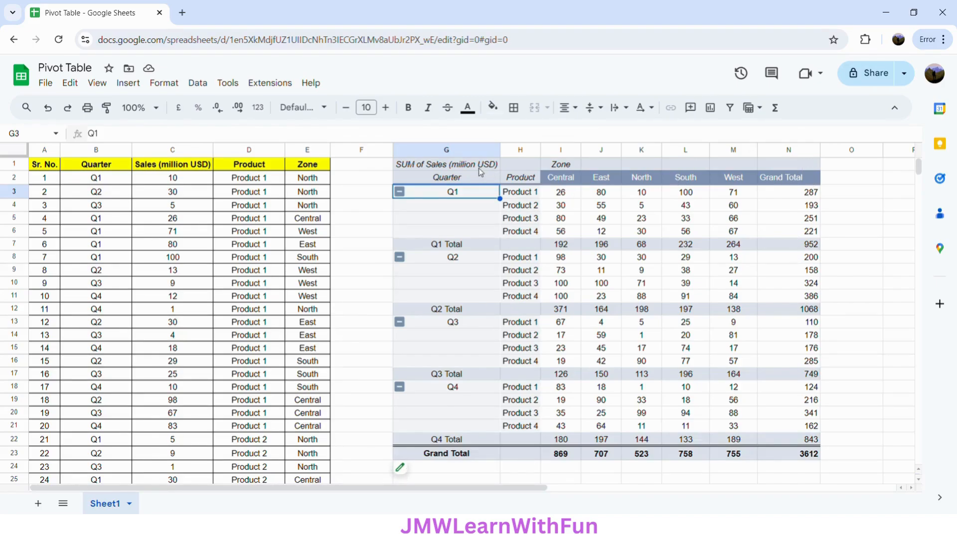
# Reopen the pivot table for editing and add Product as a filter field.
pyautogui.moveTo(464, 166); pyautogui.dragTo(448, 417)
pyautogui.click(405, 472)
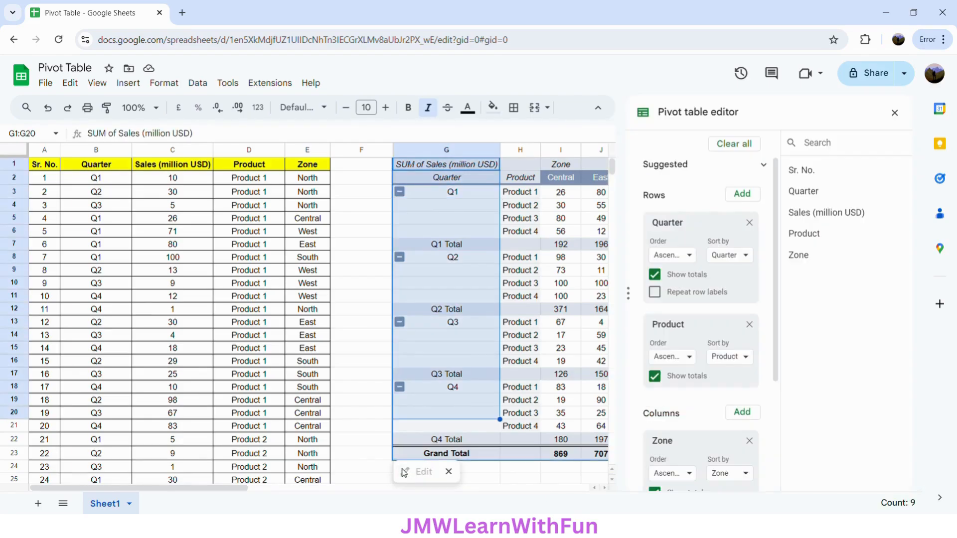
pyautogui.click(473, 286)
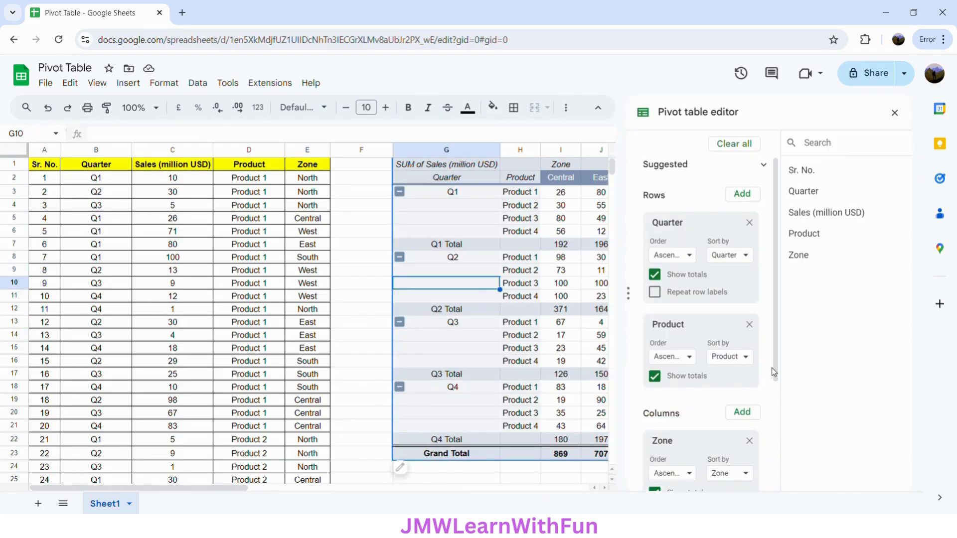
pyautogui.scroll(-4, 773, 365)
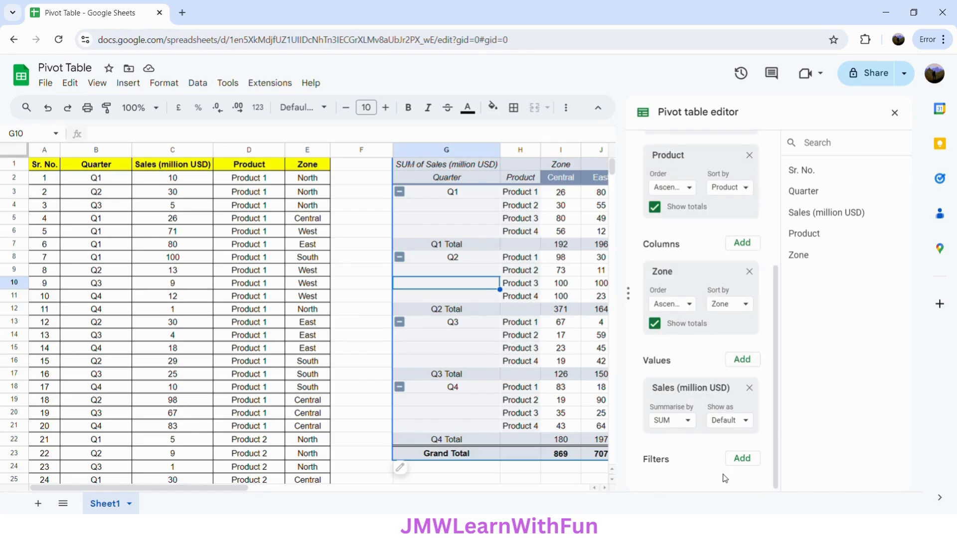
pyautogui.click(753, 461)
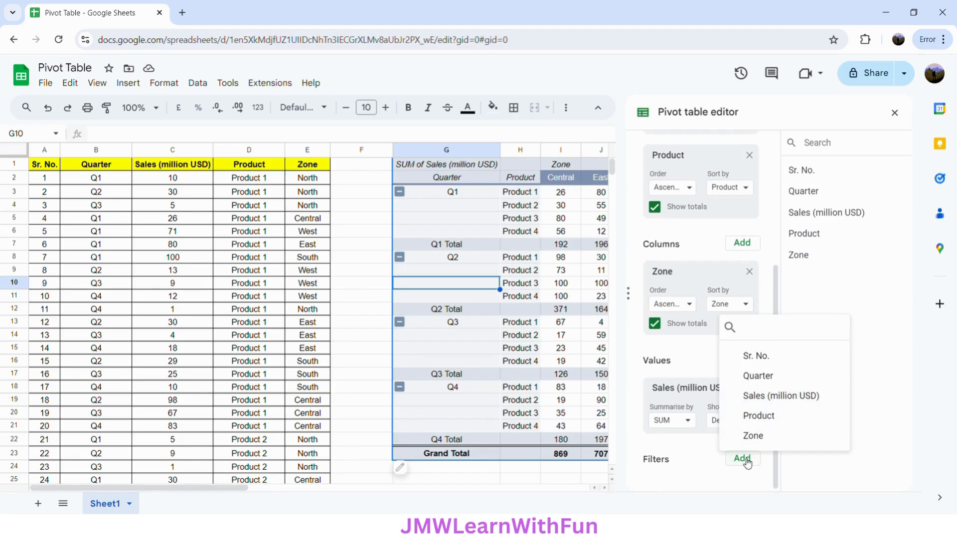
pyautogui.click(764, 416)
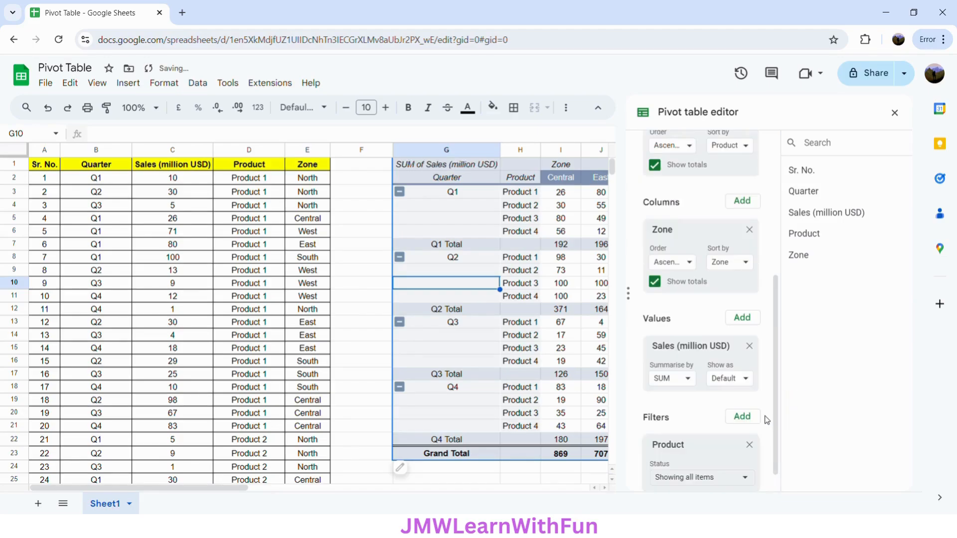
# Filter the pivot table by value to show only Product 1 and close the editor.
pyautogui.click(738, 479)
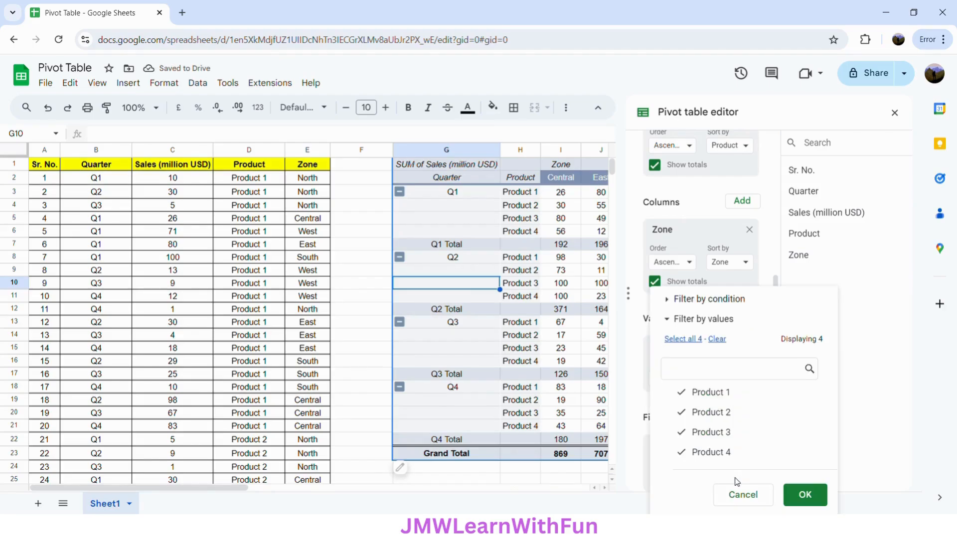
pyautogui.click(717, 340)
pyautogui.click(723, 397)
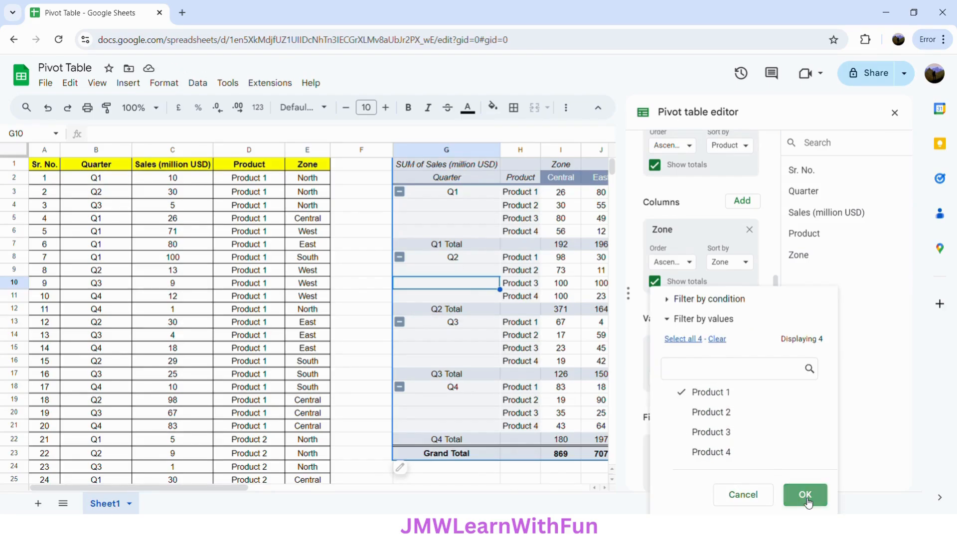
pyautogui.click(805, 495)
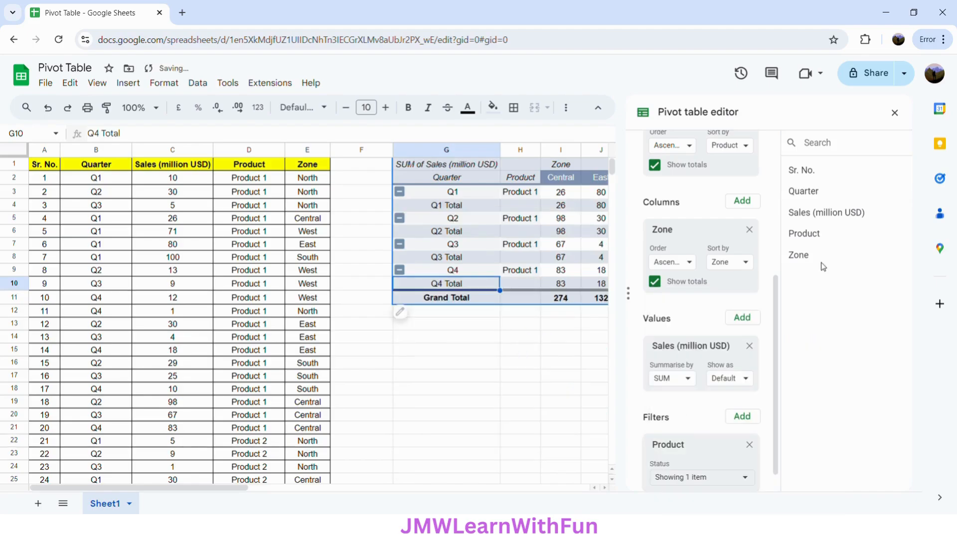
pyautogui.click(894, 112)
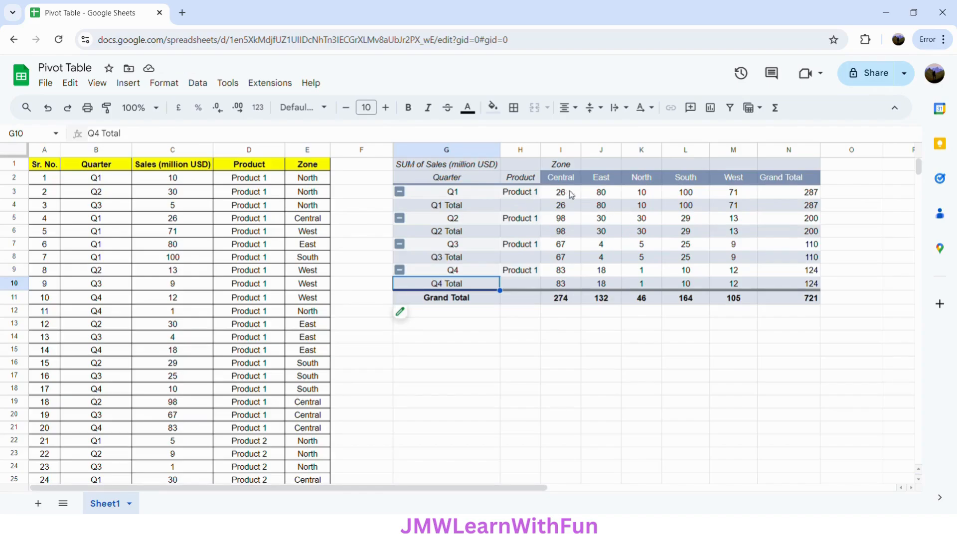
# Reopen the pivot table for editing and reset the Product filter to include all four products.
pyautogui.click(560, 248)
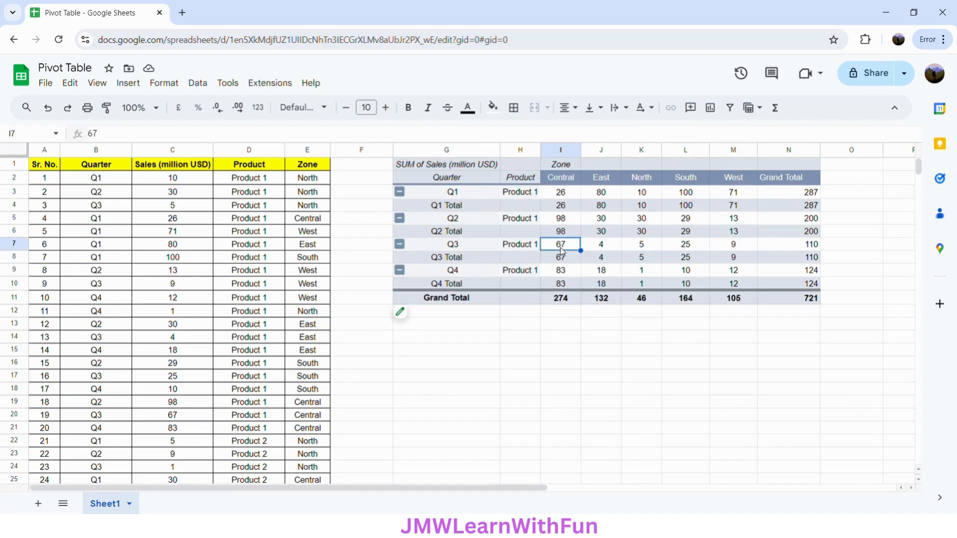
pyautogui.click(413, 317)
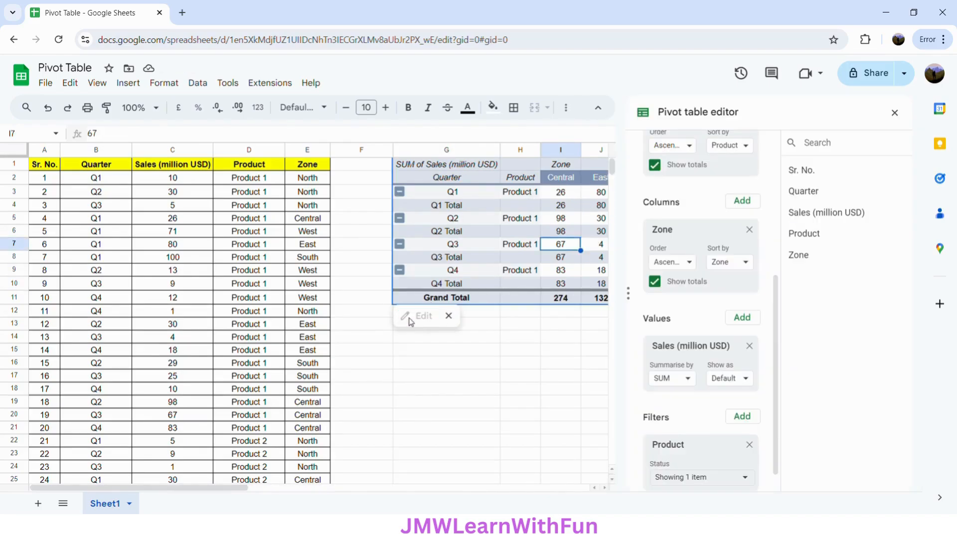
pyautogui.click(717, 477)
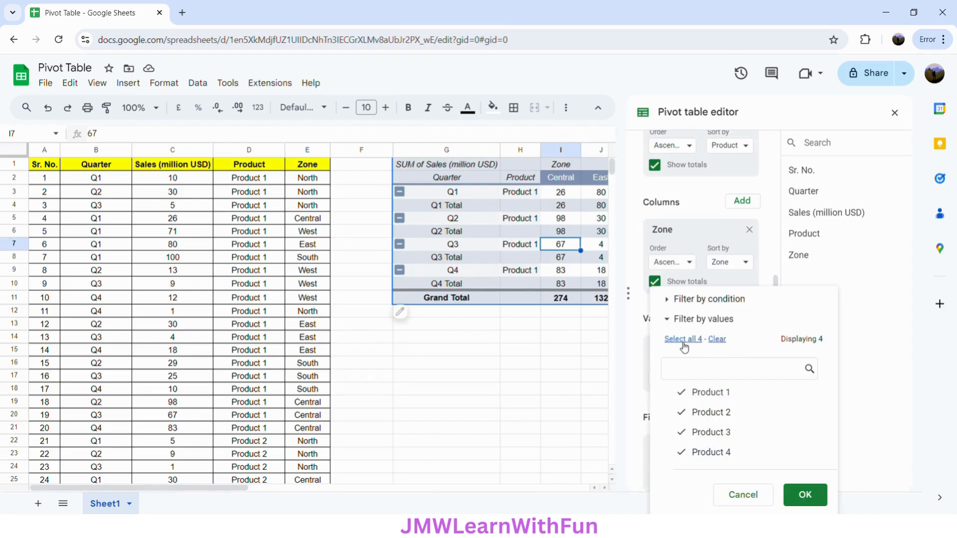
pyautogui.click(805, 494)
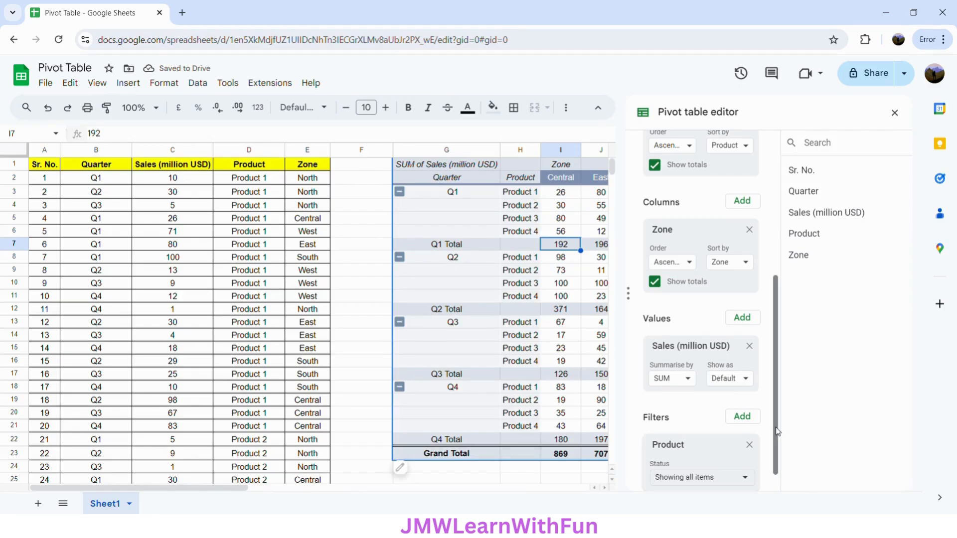
# Review the summary functions offered for the Sales (million USD) value field, close the editor, and select the pivot table's SUM of Sales header.
pyautogui.scroll(-1, 777, 431)
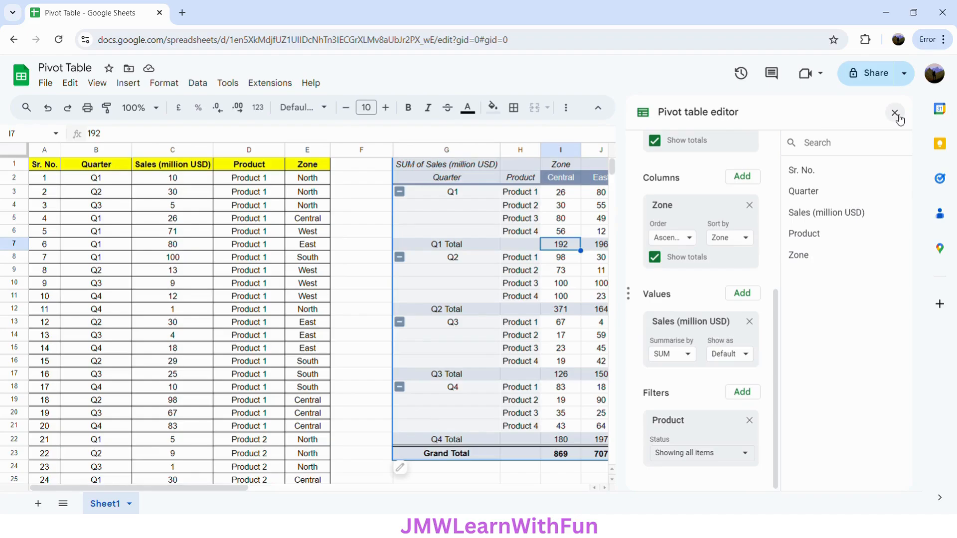
pyautogui.click(682, 363)
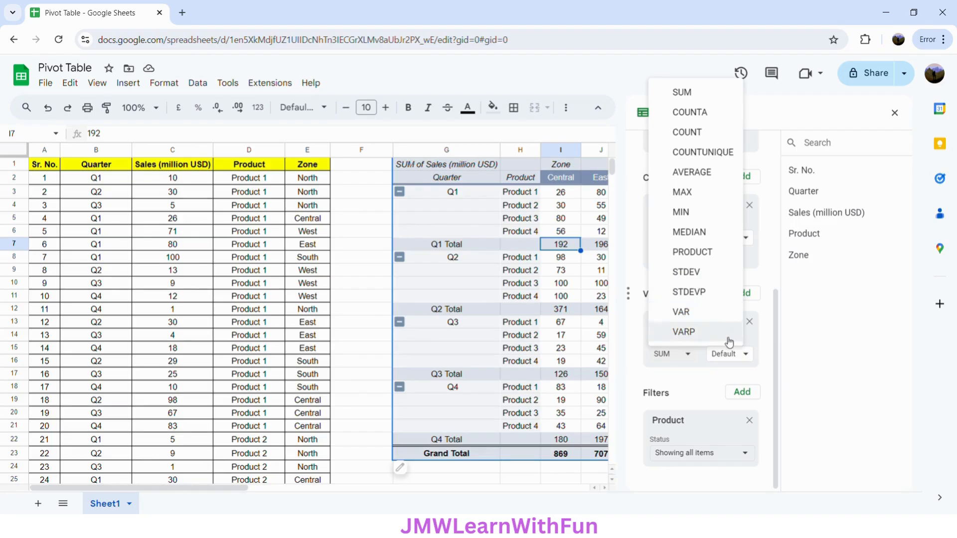
pyautogui.click(710, 384)
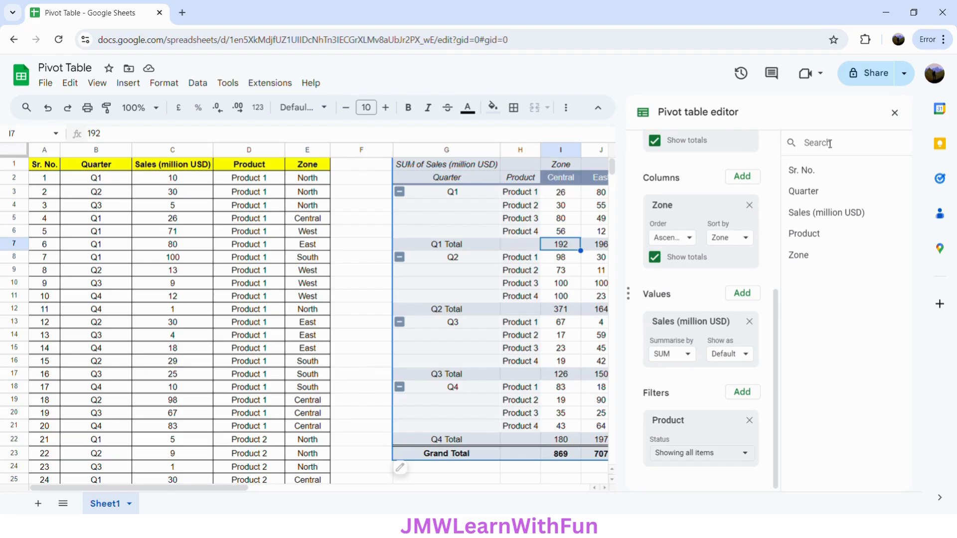
pyautogui.click(894, 112)
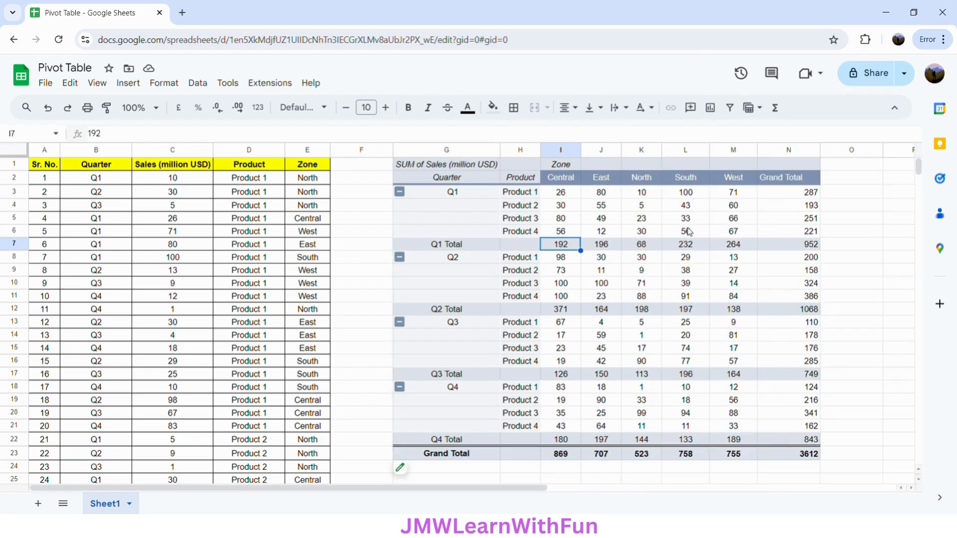
pyautogui.click(424, 168)
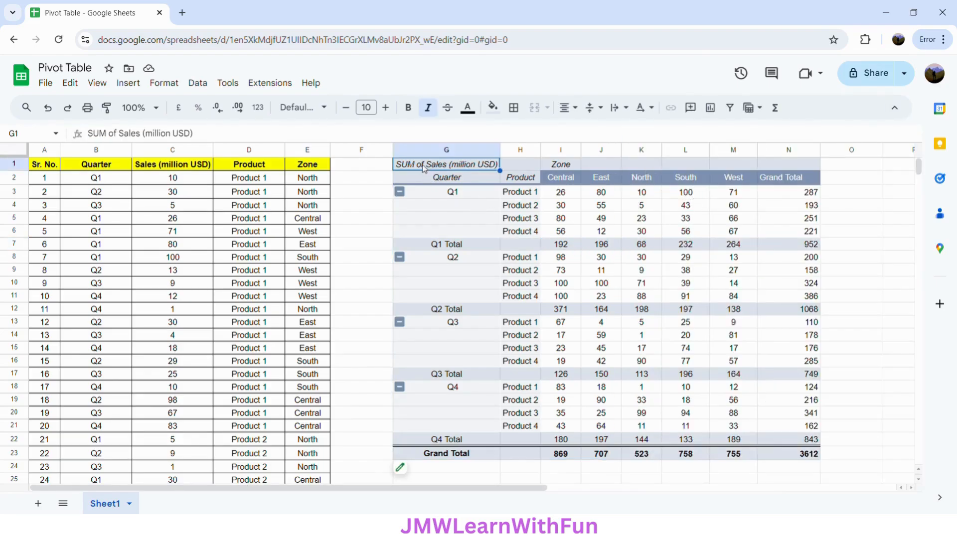